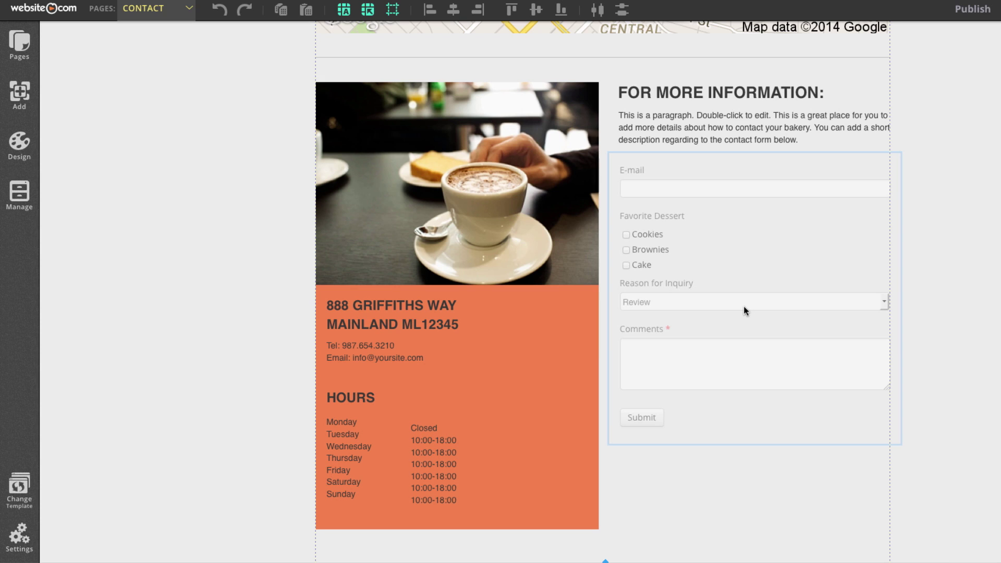
Step: In the form editor, replace the 'Online Form' title with 'Dessert Form' and save
click(744, 305)
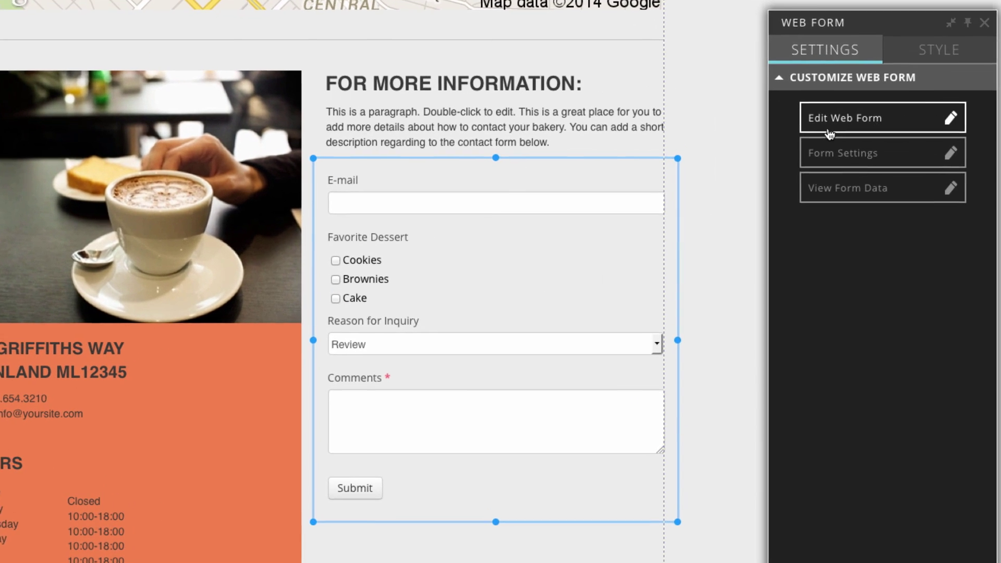
click(829, 128)
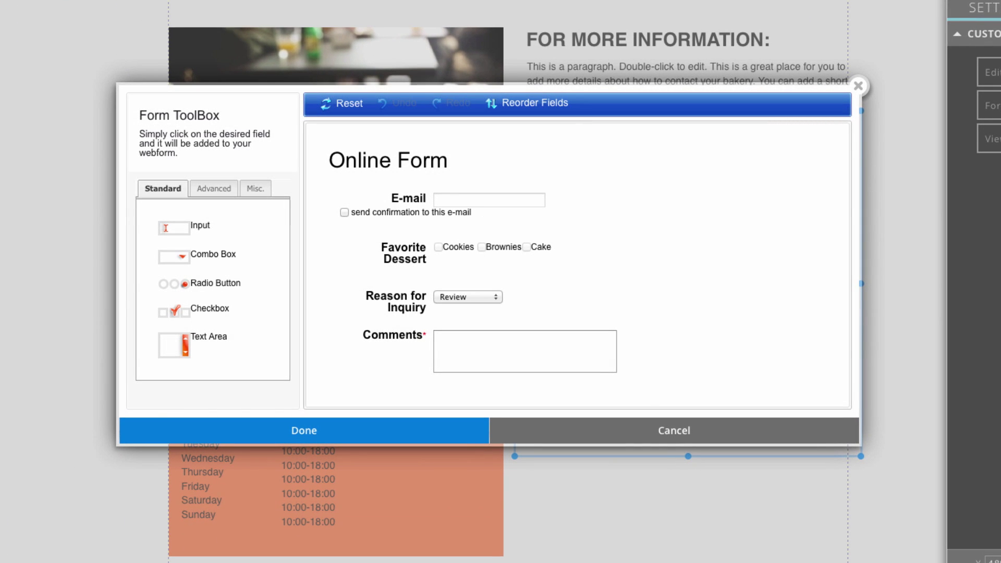
click(451, 167)
key(Home)
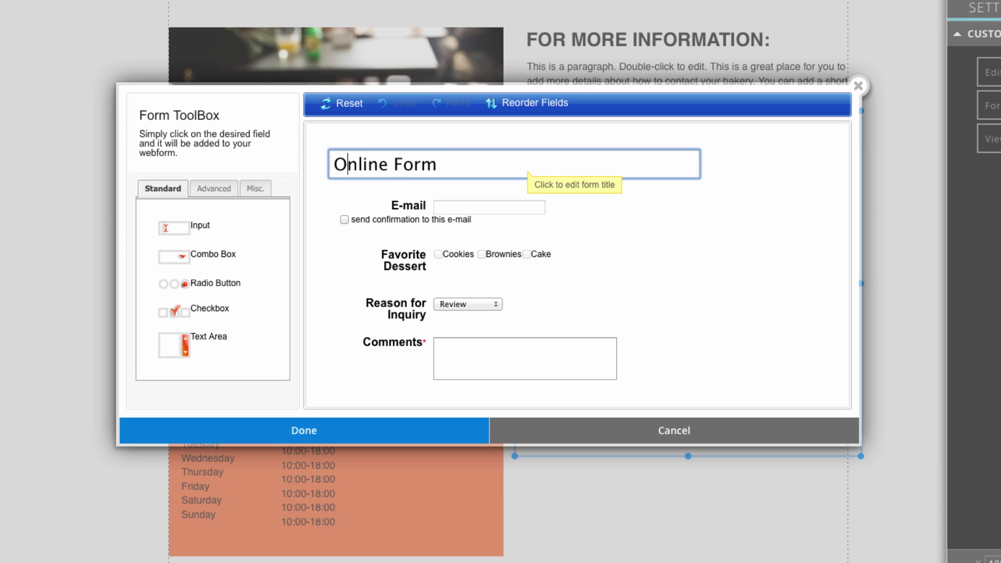
key(Right)
key(Right)
key(Right)
key(Right)
key(Right)
key(Right)
key(Right)
key(Right)
key(Right)
key(Right)
key(Right)
key(BackSpace)
key(BackSpace)
key(BackSpace)
key(BackSpace)
key(BackSpace)
key(BackSpace)
key(BackSpace)
key(BackSpace)
key(BackSpace)
key(BackSpace)
key(BackSpace)
text(D)
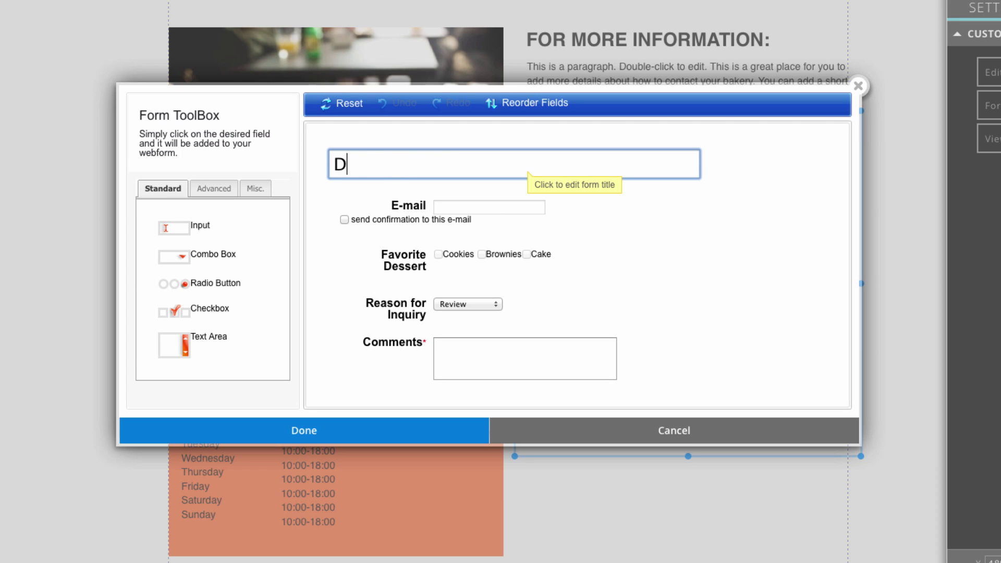
text(essert Form)
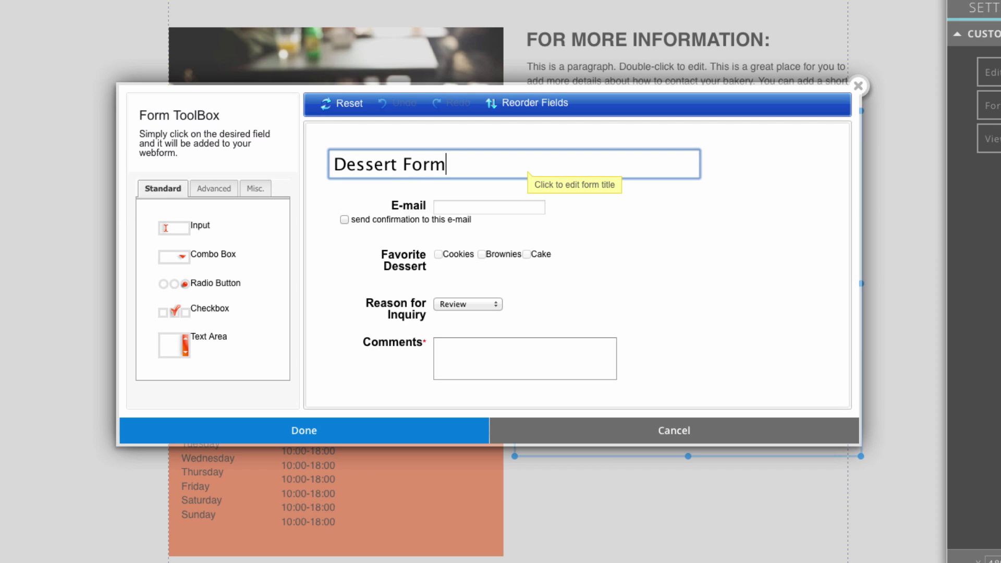
click(345, 434)
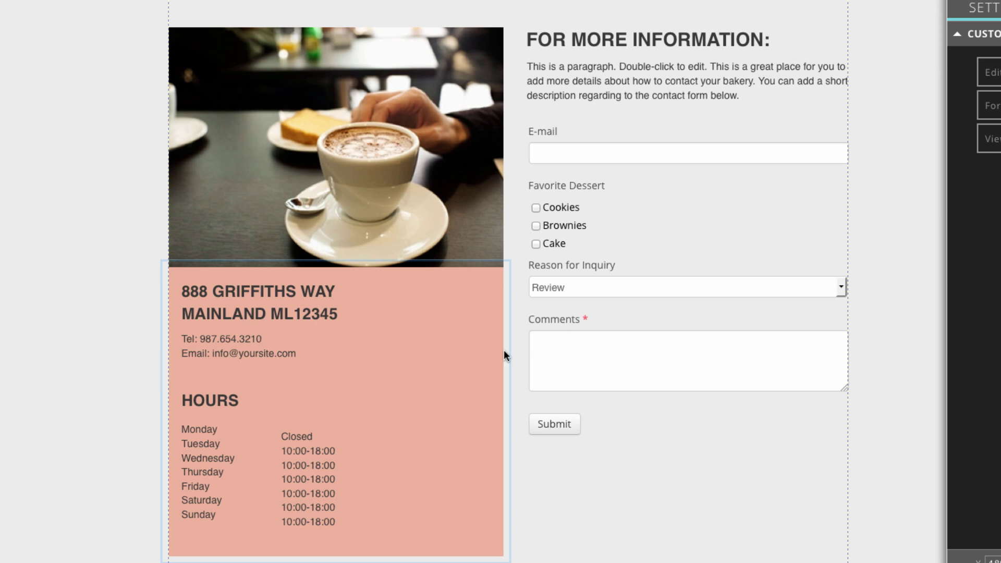
Step: Open the form's View Form Data grid, review the six dessert submissions, then close it
click(659, 289)
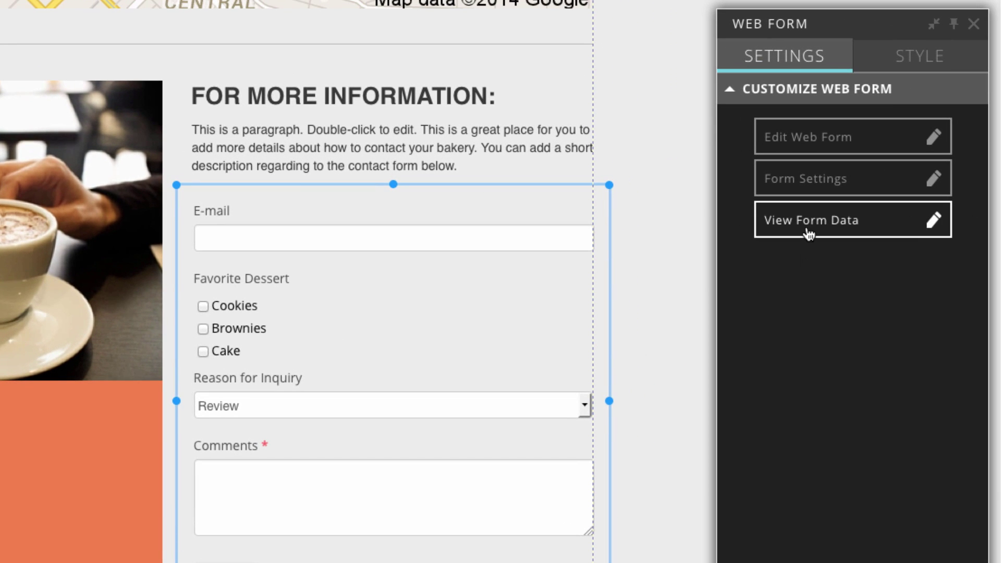
click(811, 223)
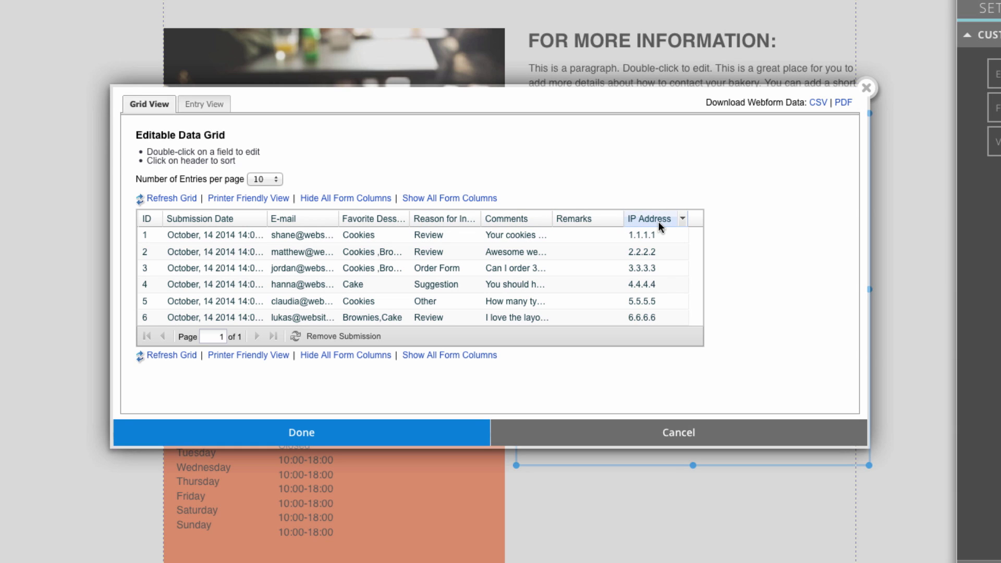
click(208, 237)
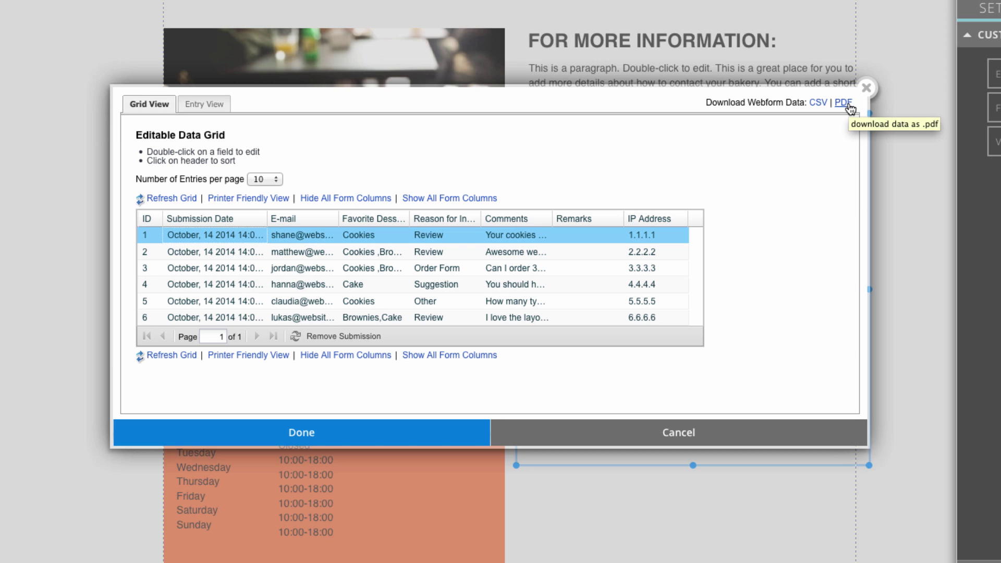
click(867, 89)
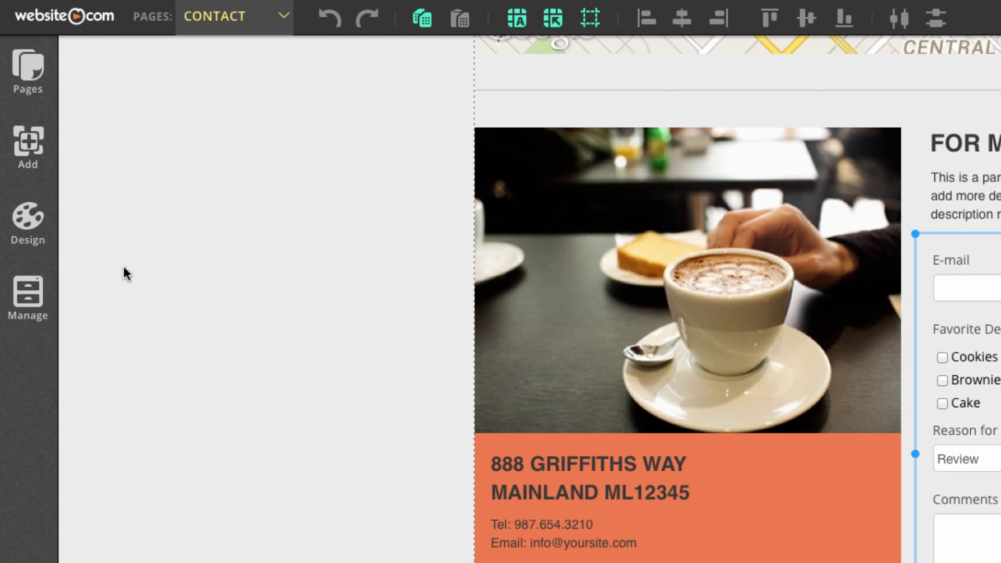
Step: Through Manage > Webforms, open the Dessert Form's data, keeping 10 entries per page
click(41, 297)
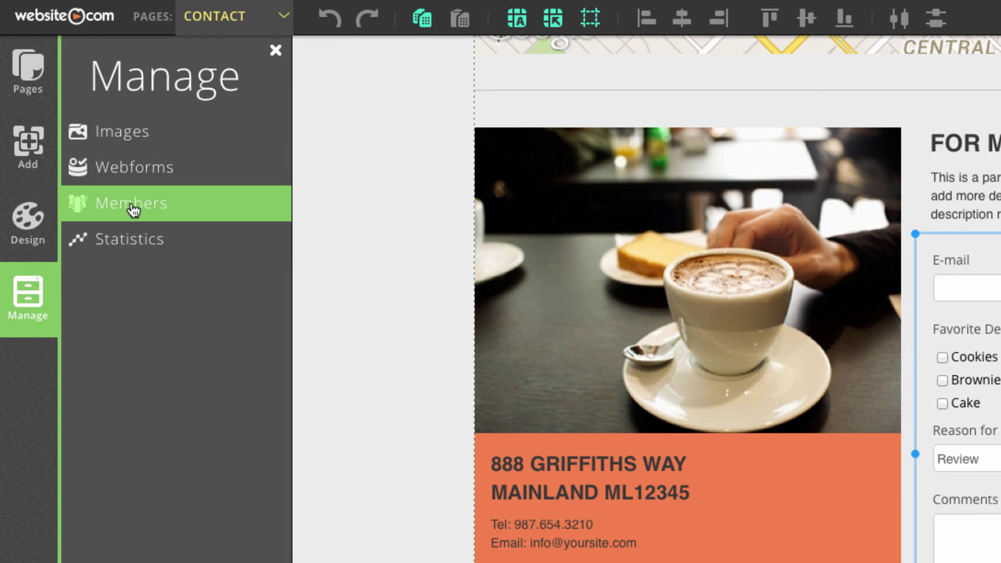
click(163, 172)
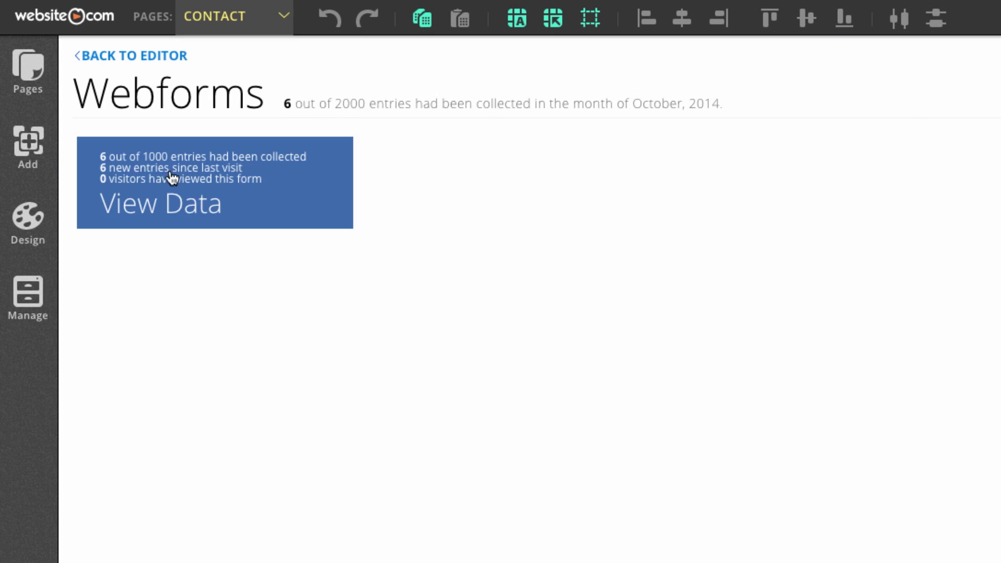
mouse_move(176, 194)
click(229, 199)
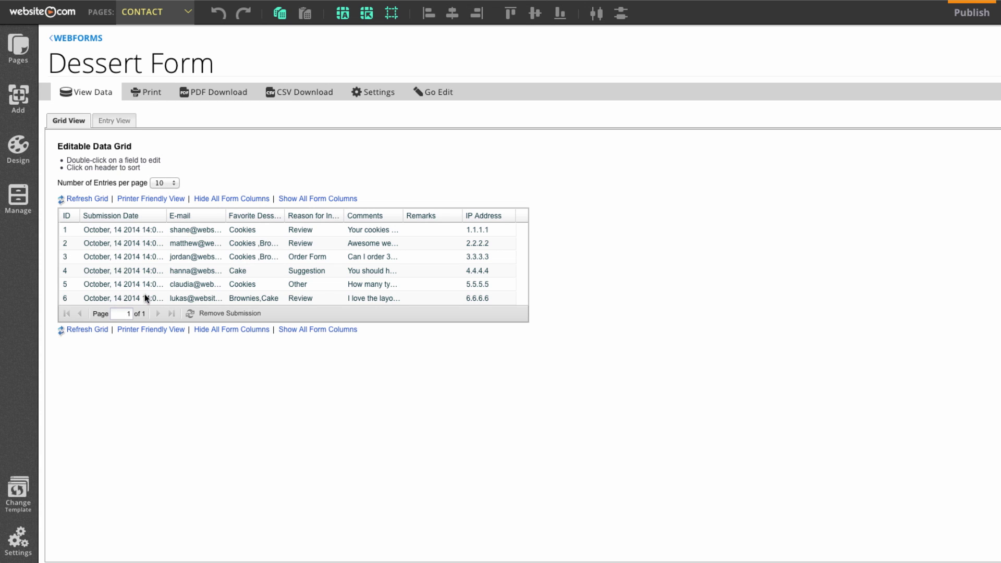
click(164, 182)
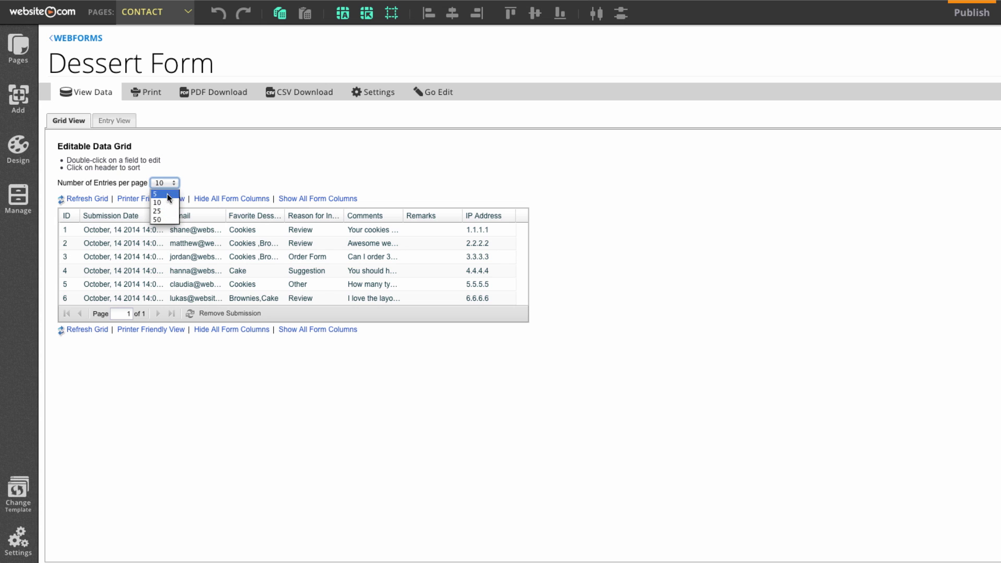
click(164, 203)
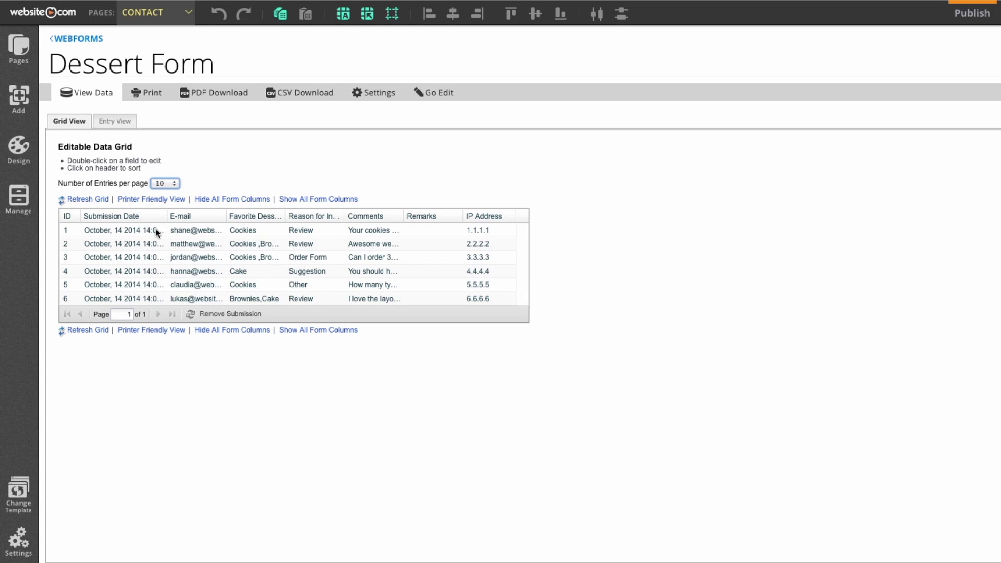
Step: Back in the Contact page editor, open the form's settings and view the Security and Confirmation tabs
click(78, 39)
click(90, 39)
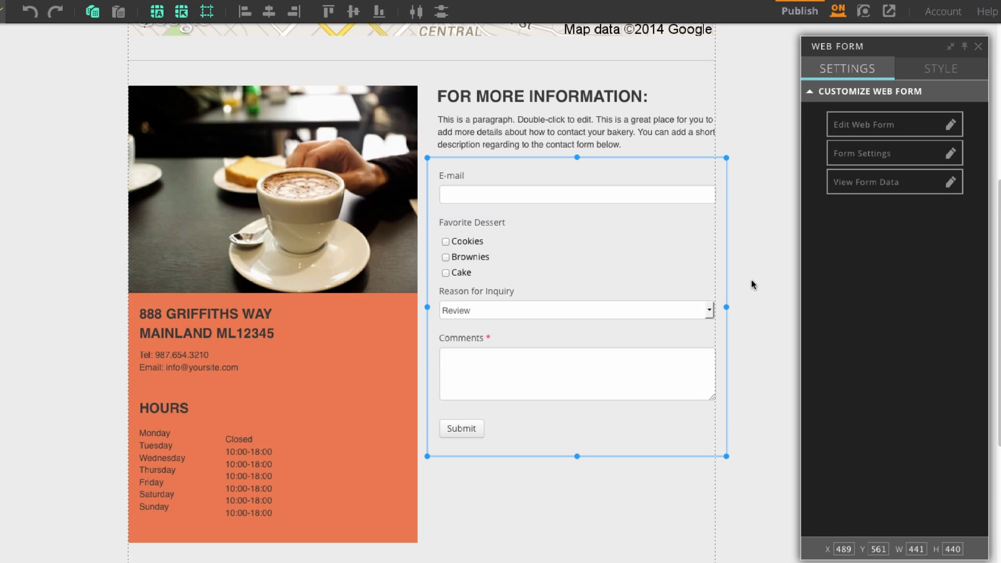
click(609, 282)
click(871, 159)
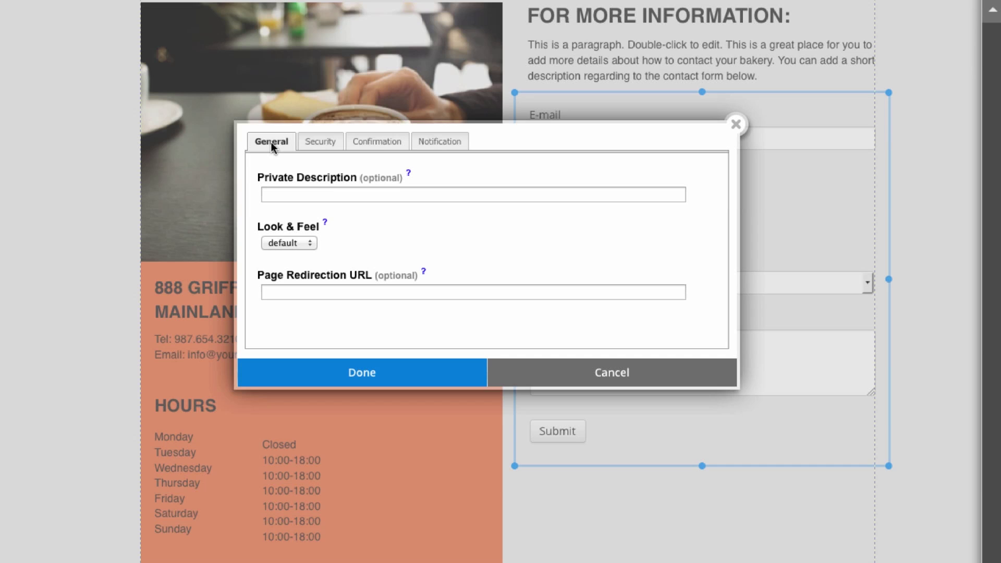
click(314, 142)
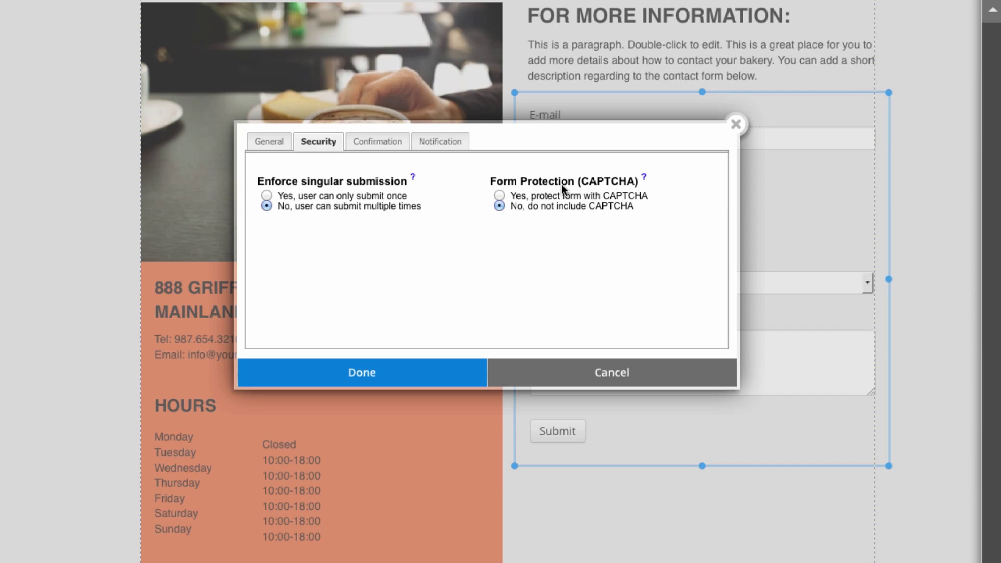
click(371, 142)
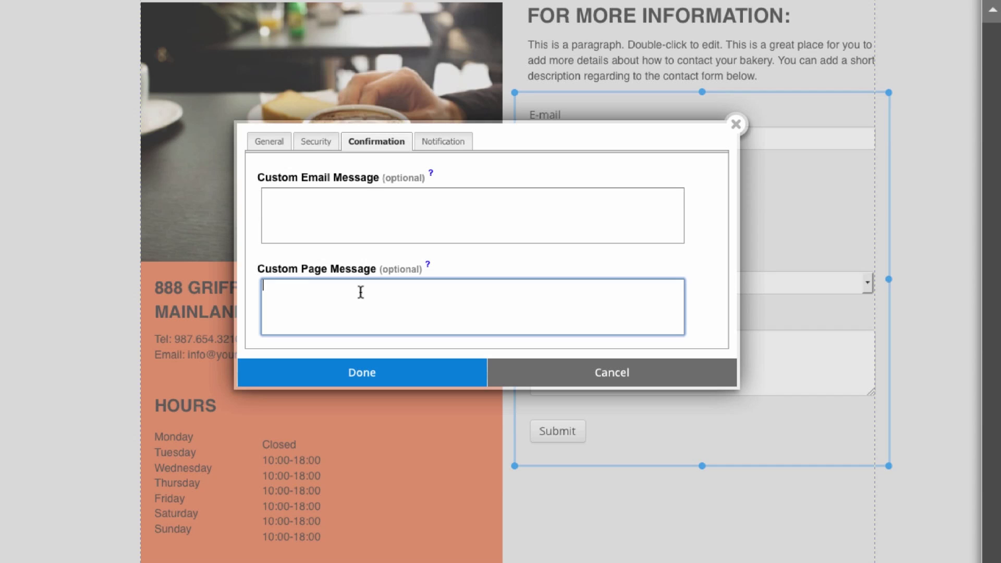
Step: Set the page message 'Thanks for visiting my awesome website.', decline submission notifications, and save
text(Thanks for visiting my )
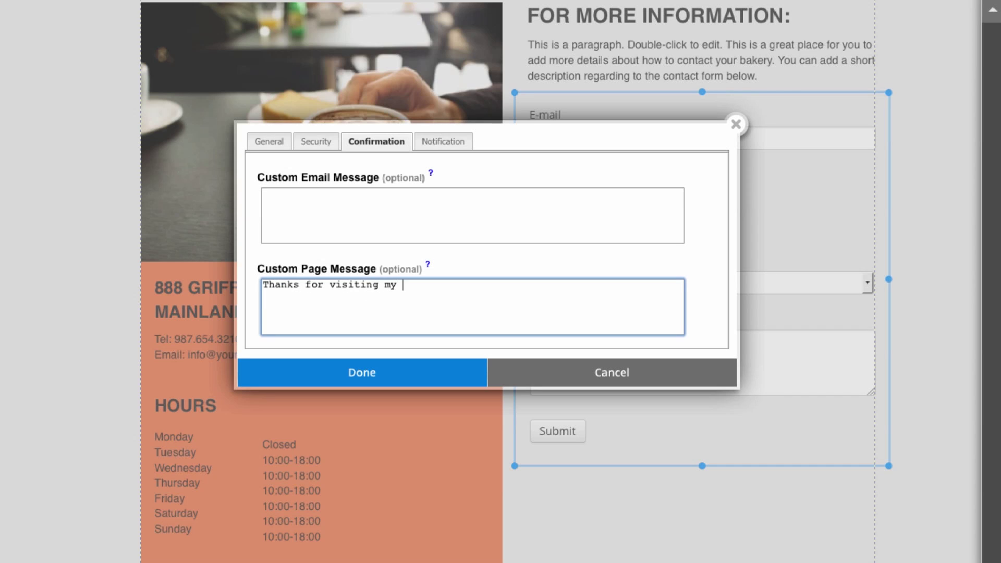
text(awesome website.)
click(443, 145)
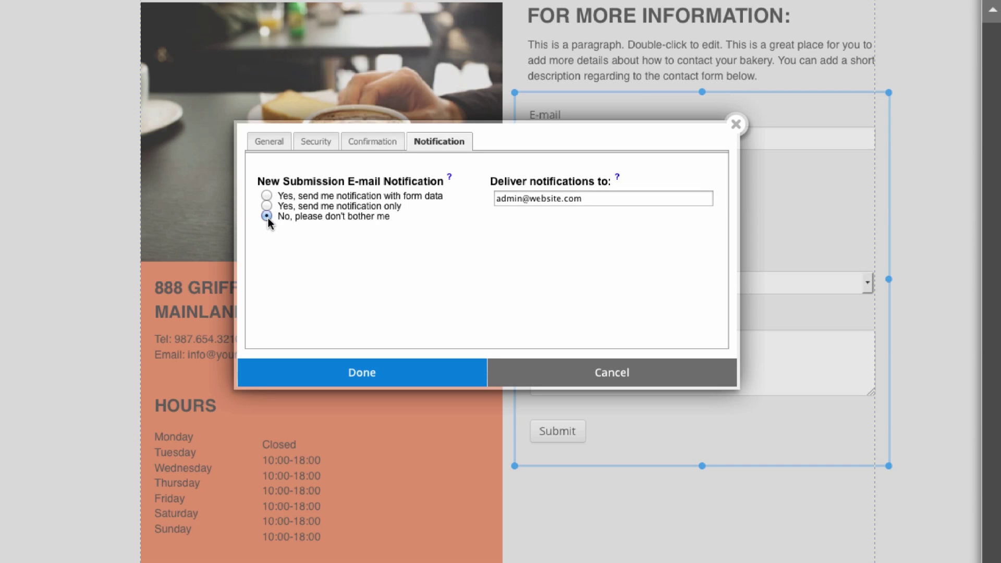
click(381, 379)
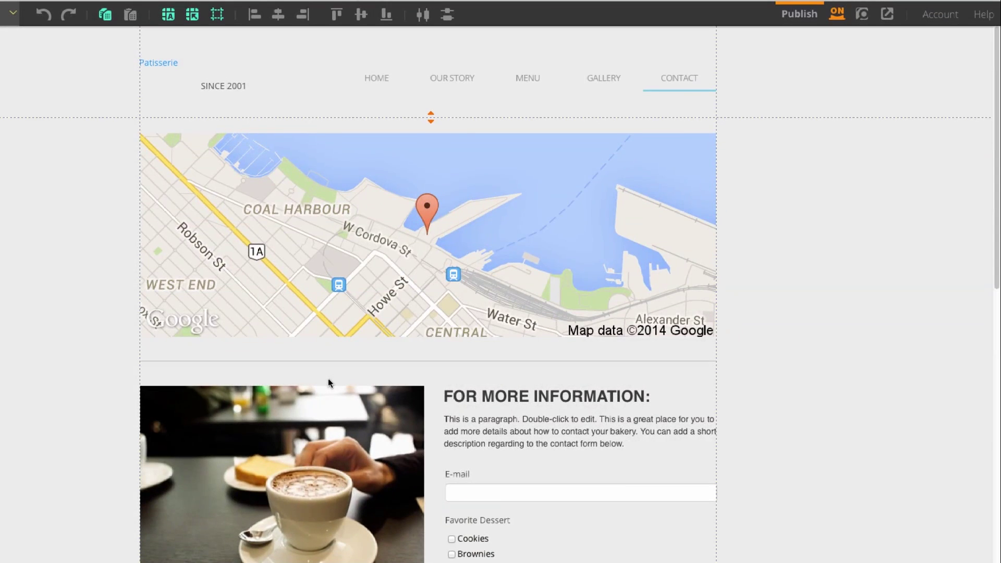
Step: Turn on 'send confirmation to this e-mail' for the form's E-mail field and save
scroll(378, 441, down, 3)
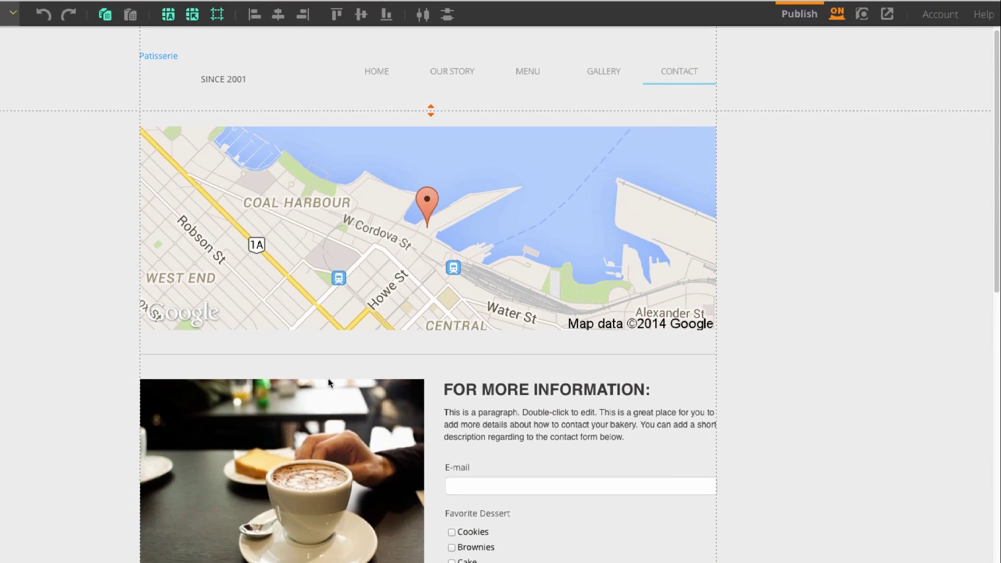
scroll(328, 382, down, 7)
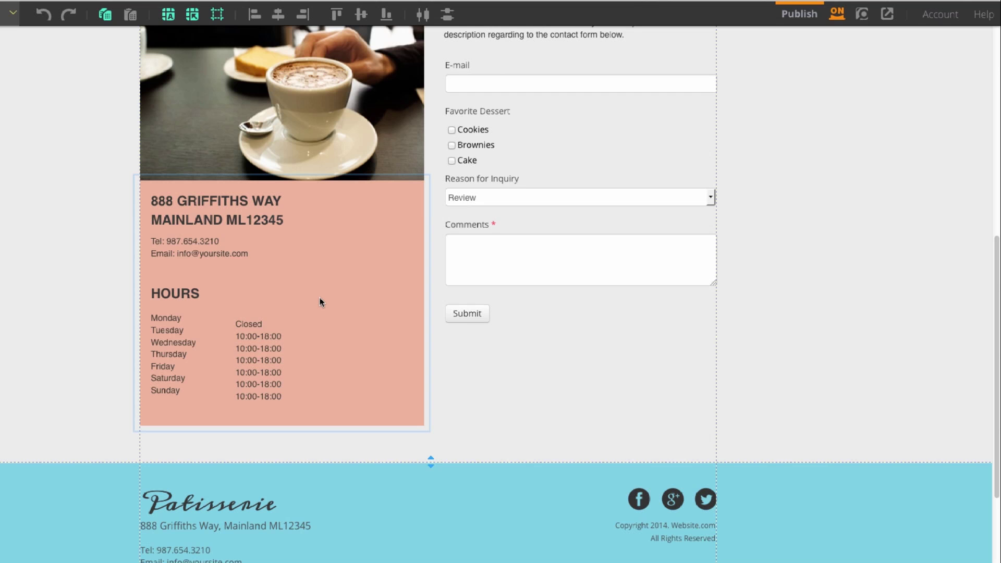
click(574, 216)
click(867, 128)
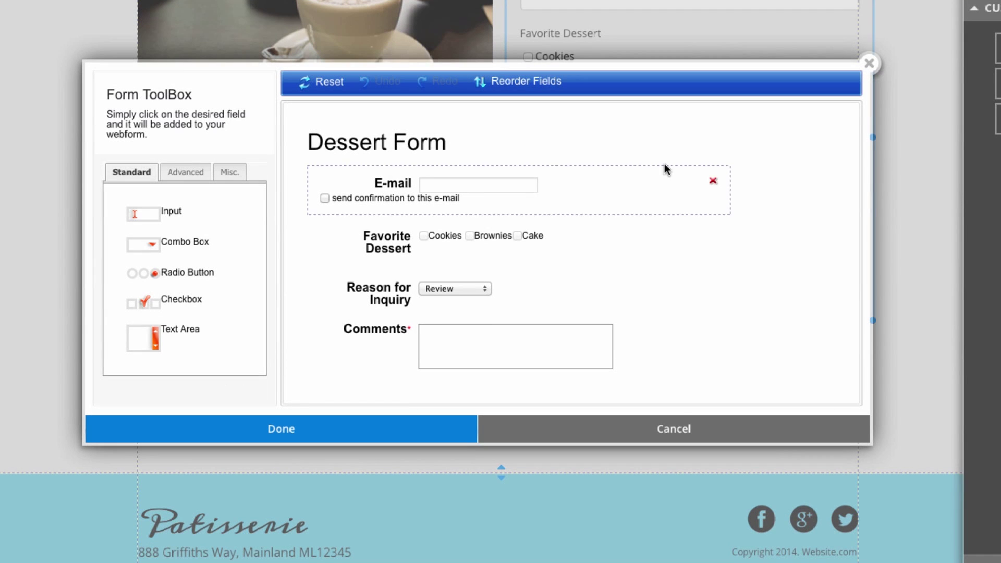
click(324, 198)
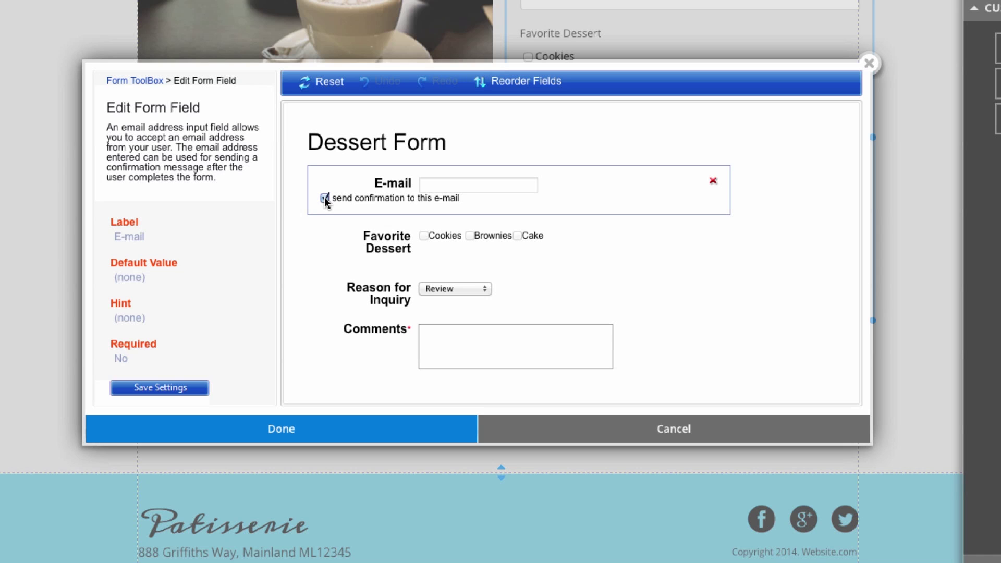
click(311, 428)
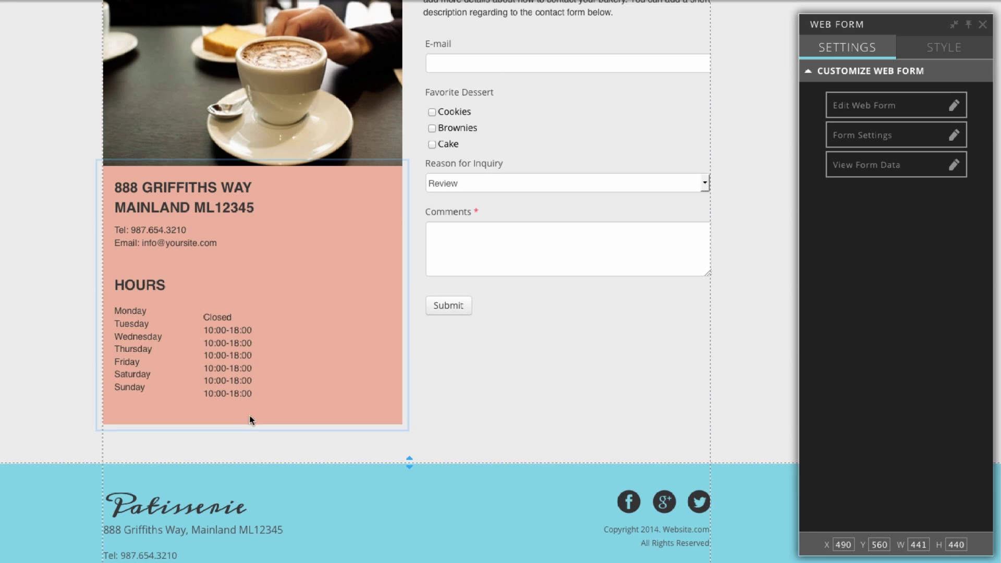
click(555, 239)
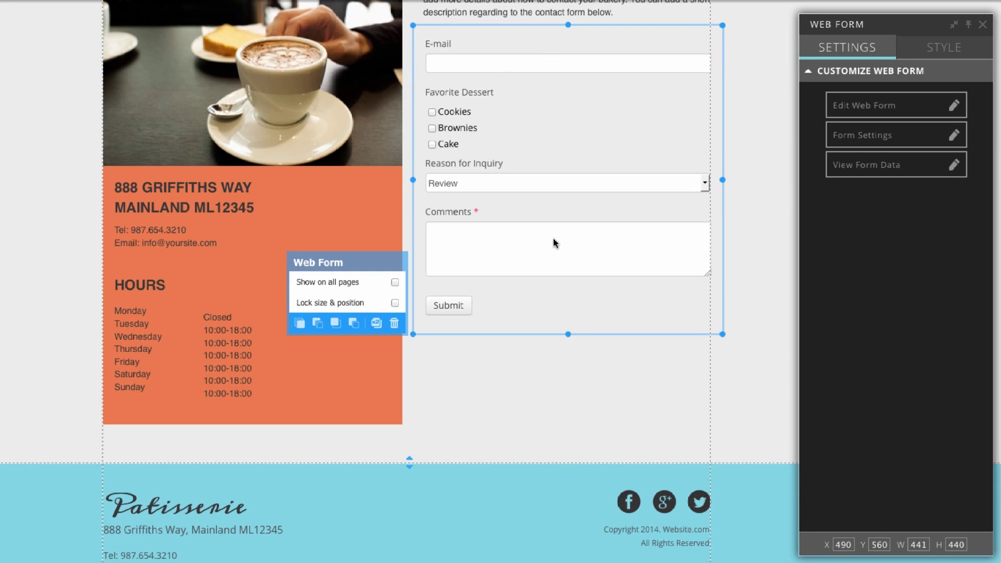
Step: On the Web Form STYLE tab, choose 'Customize this element only' and scroll to Submit Button Style
click(930, 58)
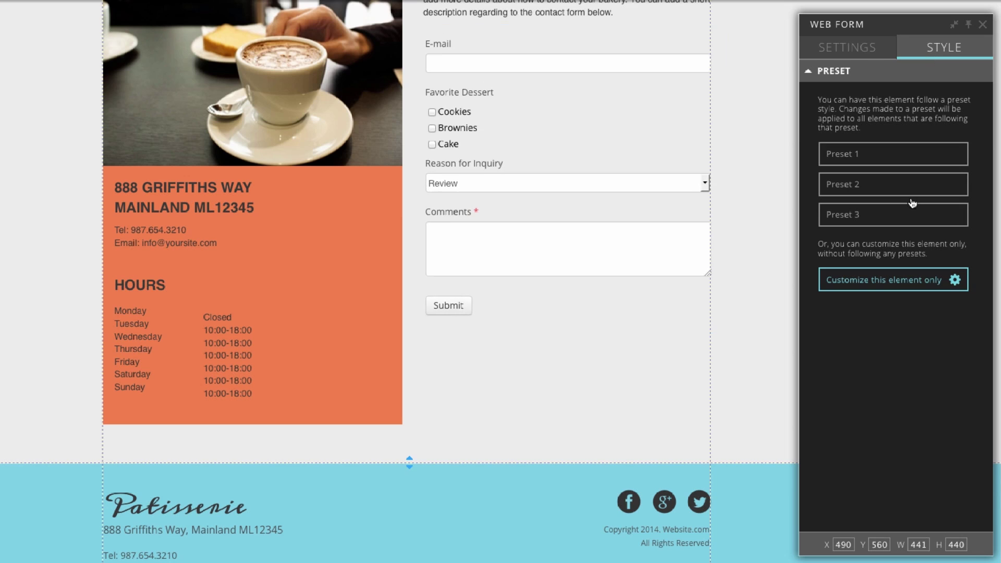
click(910, 282)
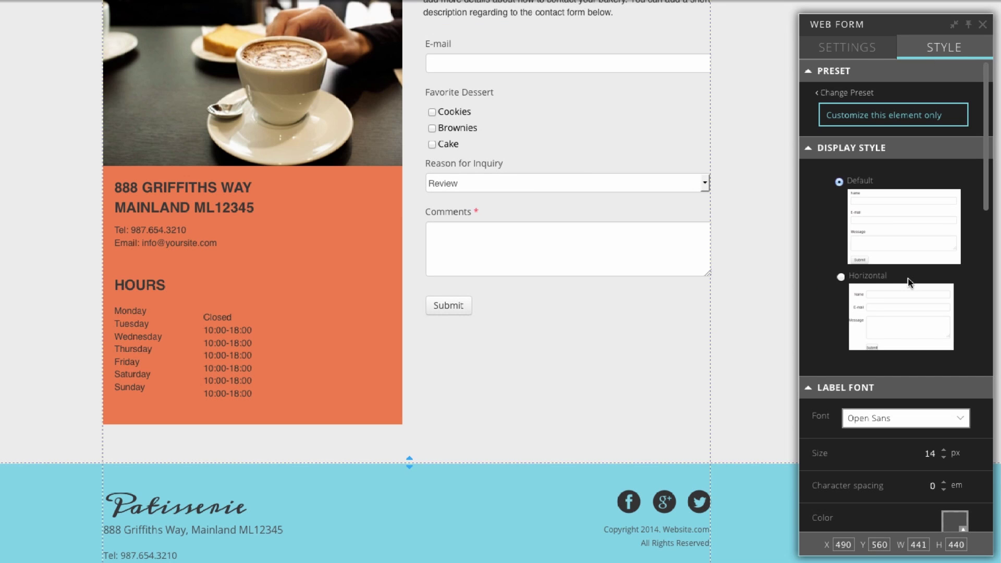
scroll(908, 279, down, 3)
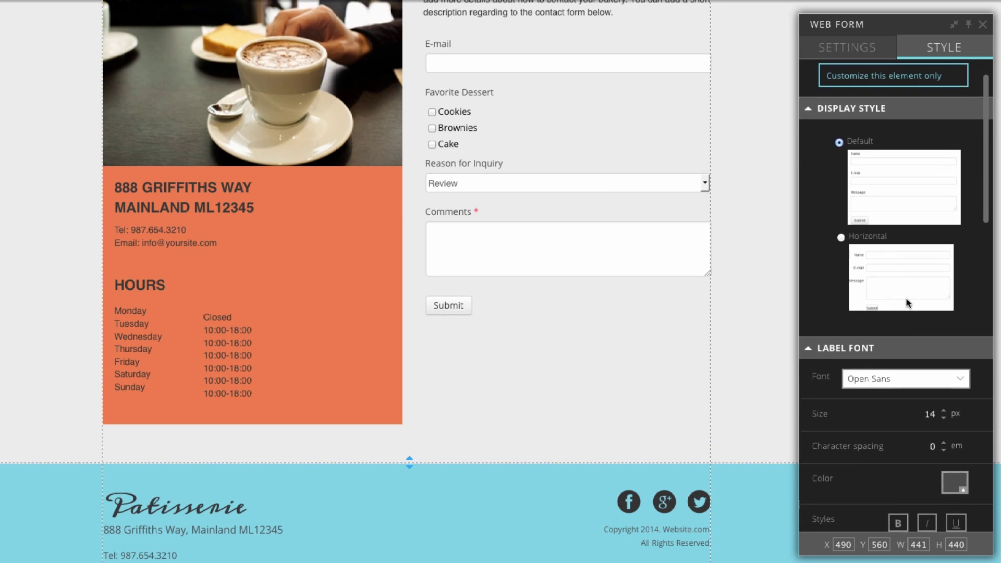
scroll(901, 285, down, 10)
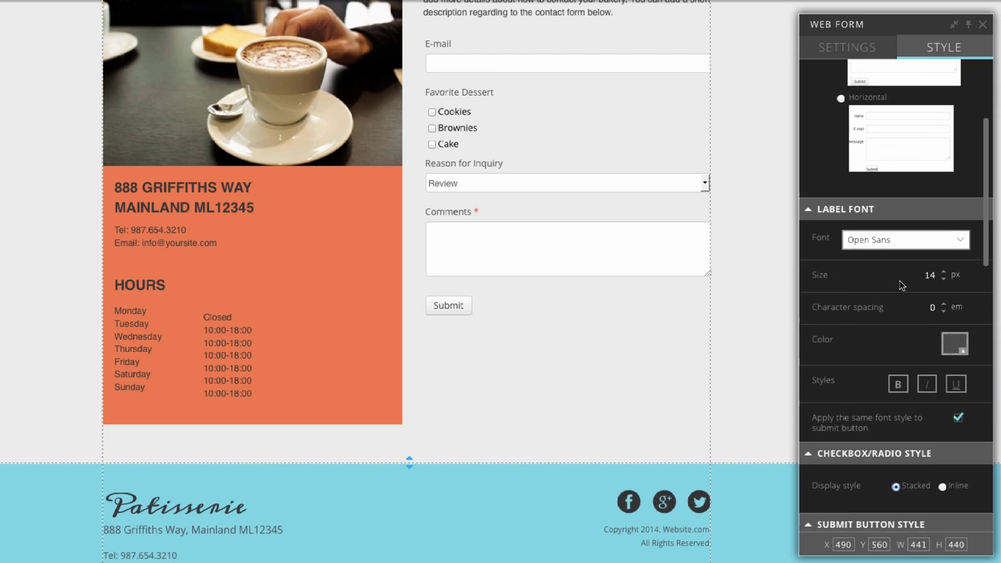
scroll(901, 285, down, 3)
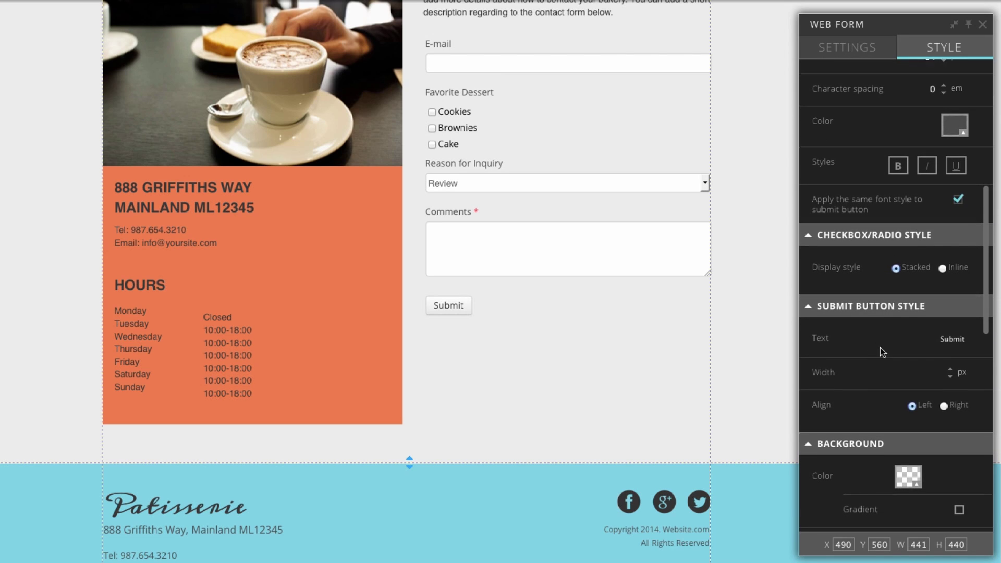
scroll(876, 355, down, 4)
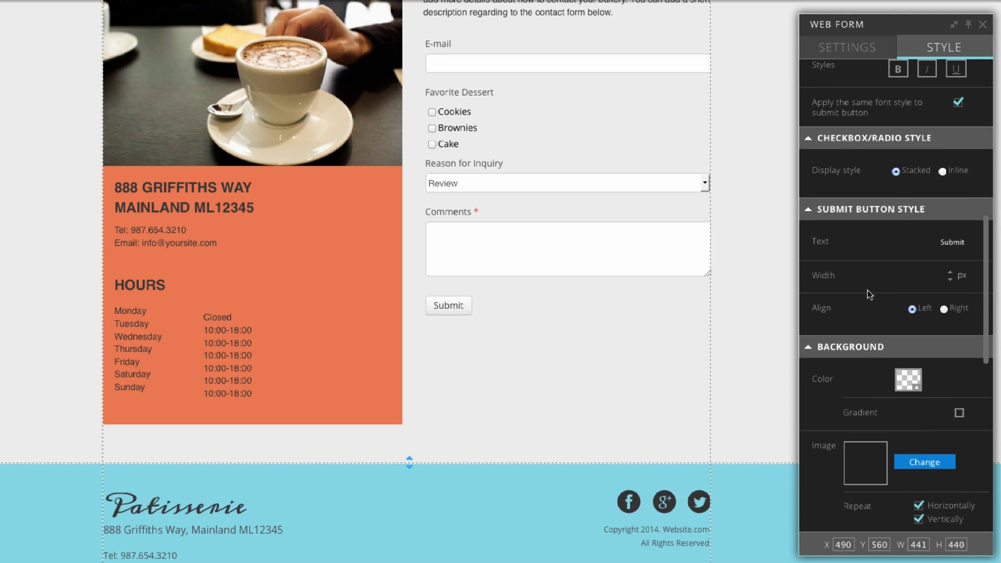
Step: Set the Submit button width to 60 px, trying right alignment before returning it to left
click(950, 272)
key(BackSpace)
text(6)
key(ctrl+a)
text(60)
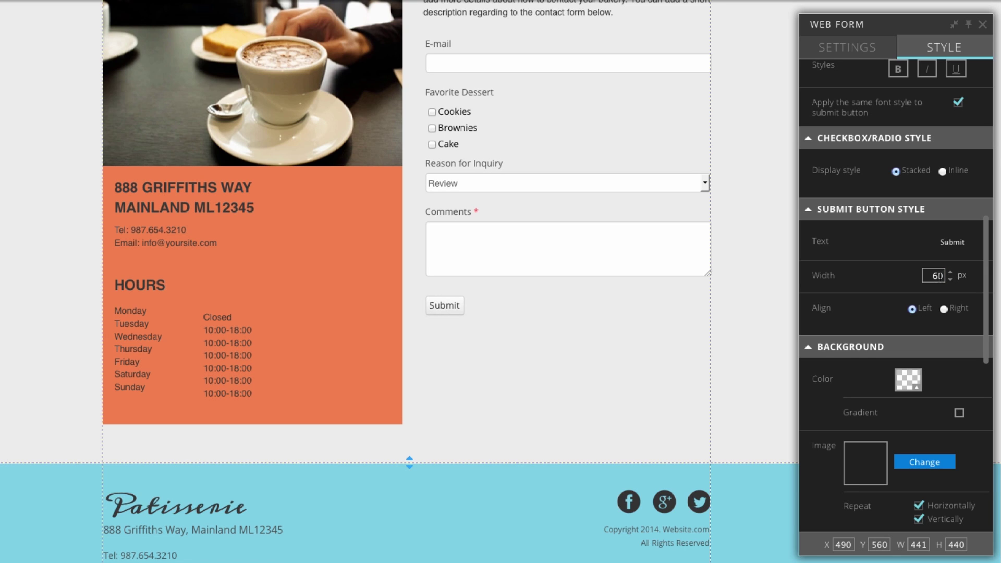
key(Return)
click(945, 309)
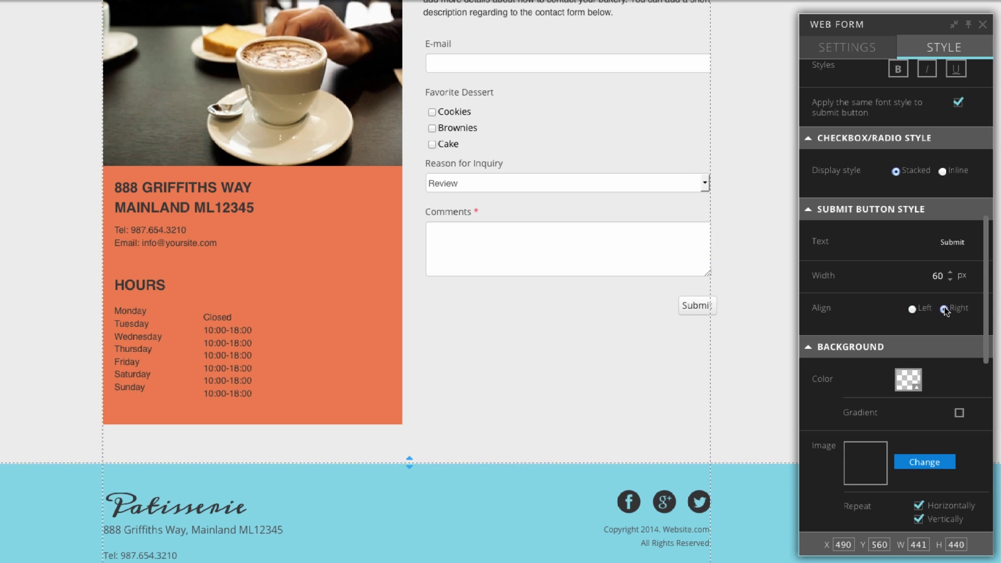
click(912, 309)
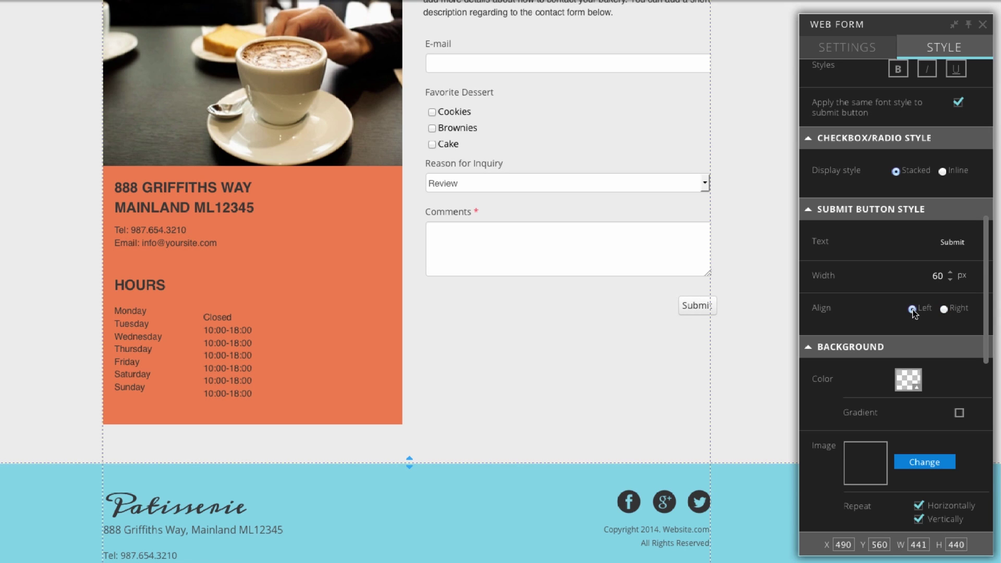